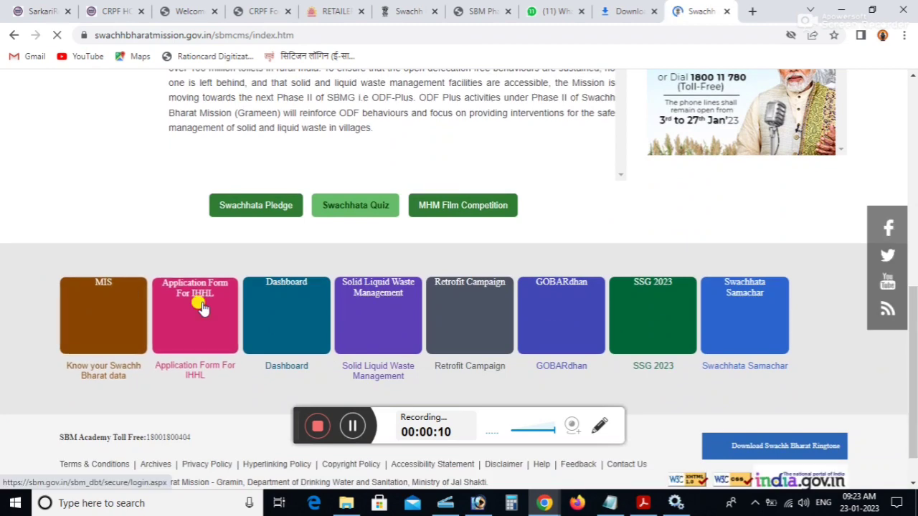
- Open the 'Application Form For IHHL' tile to reach the SBM(G) Phase II login page
{"action": "left_click", "coordinate": [164, 310]}
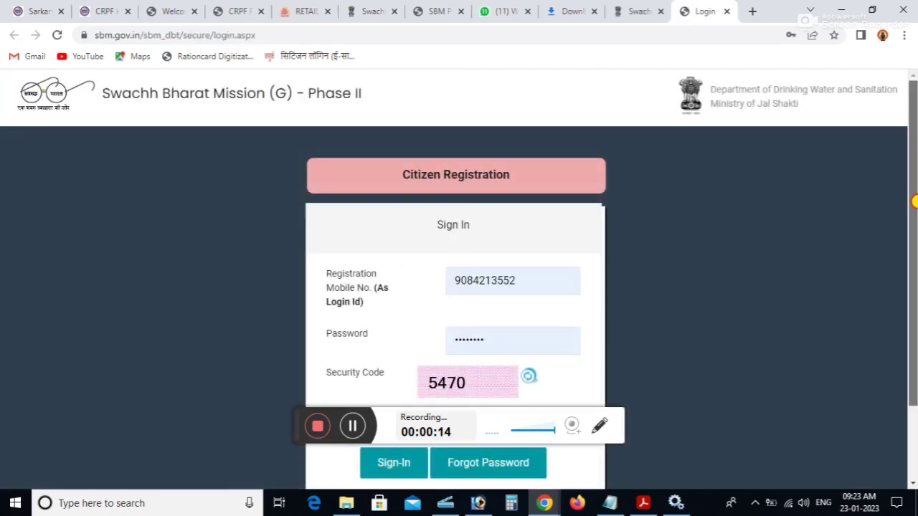
- Submit a Citizen Registration for a female applicant from Uttar Pradesh, then return to Login
{"action": "left_click", "coordinate": [441, 180]}
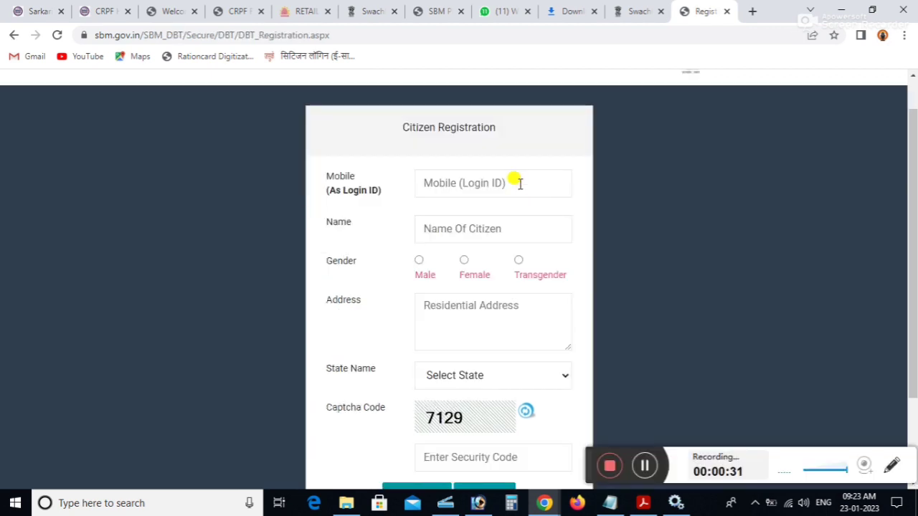
{"action": "left_click", "coordinate": [519, 184]}
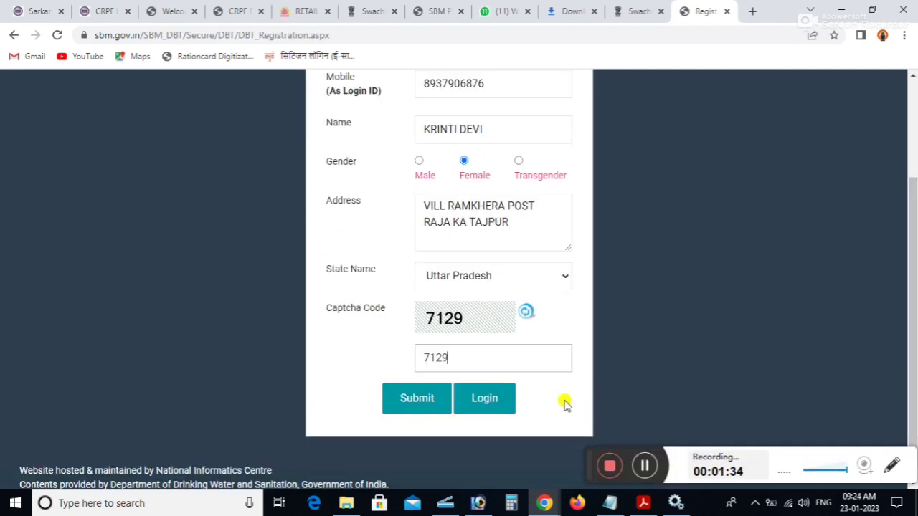
{"action": "left_click", "coordinate": [415, 406]}
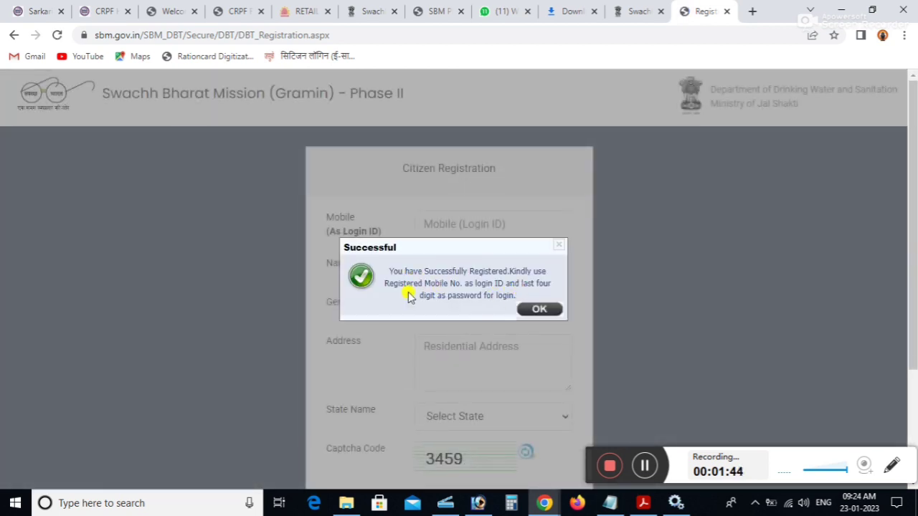
{"action": "left_click", "coordinate": [536, 316]}
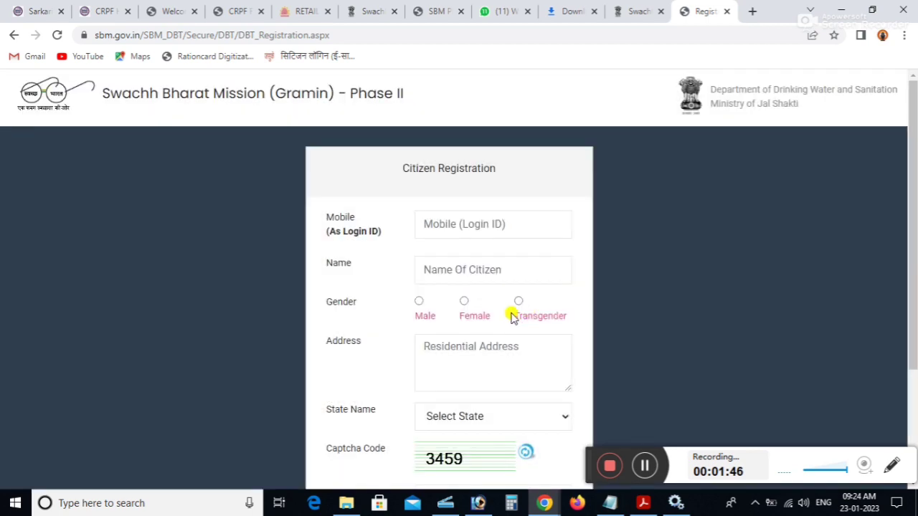
{"action": "scroll", "coordinate": [527, 369], "scroll_direction": "down", "scroll_amount": 2}
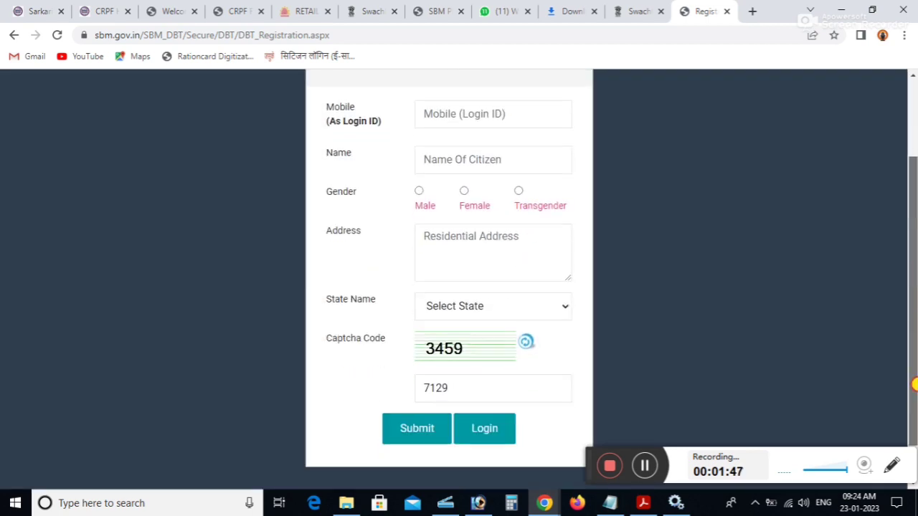
{"action": "left_click", "coordinate": [497, 428]}
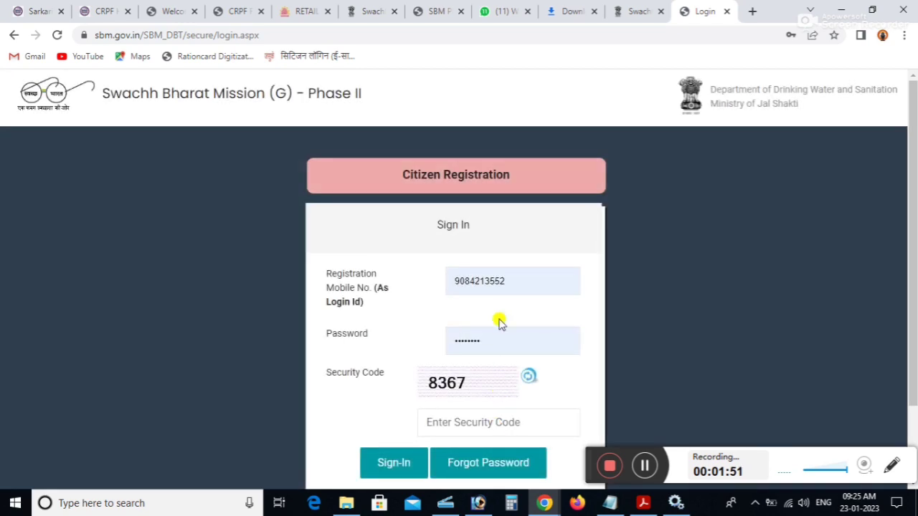
- Replace the autofilled login mobile number with the newly registered one
{"action": "left_click", "coordinate": [514, 276]}
{"action": "key", "text": "BackSpace"}
{"action": "key", "text": "BackSpace"}
{"action": "key", "text": "BackSpace"}
{"action": "key", "text": "BackSpace"}
{"action": "key", "text": "BackSpace"}
{"action": "key", "text": "BackSpace"}
{"action": "key", "text": "BackSpace"}
{"action": "key", "text": "BackSpace"}
{"action": "key", "text": "BackSpace"}
{"action": "key", "text": "BackSpace"}
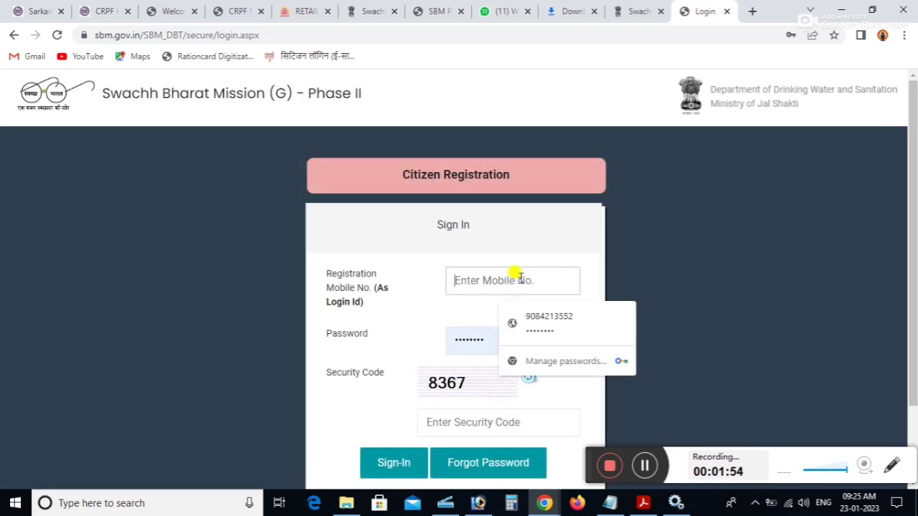
{"action": "type", "text": "90"}
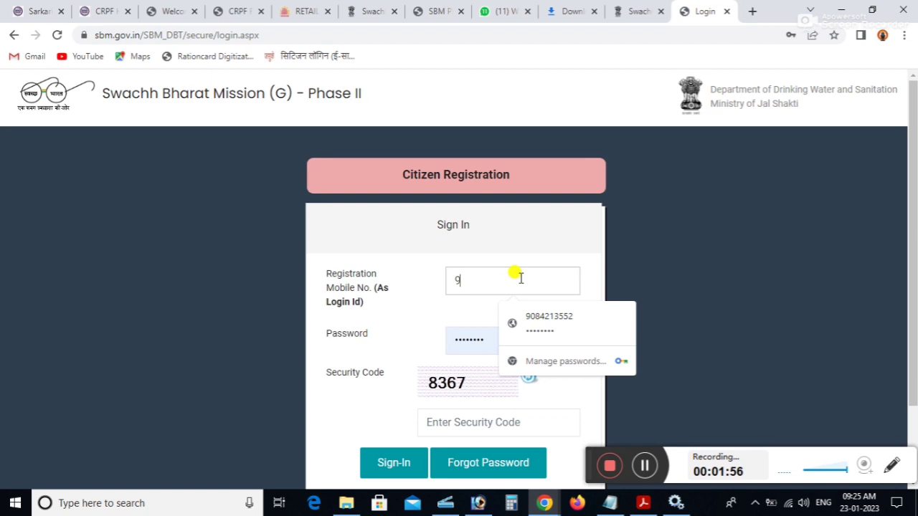
{"action": "key", "text": "BackSpace"}
{"action": "type", "text": "89"}
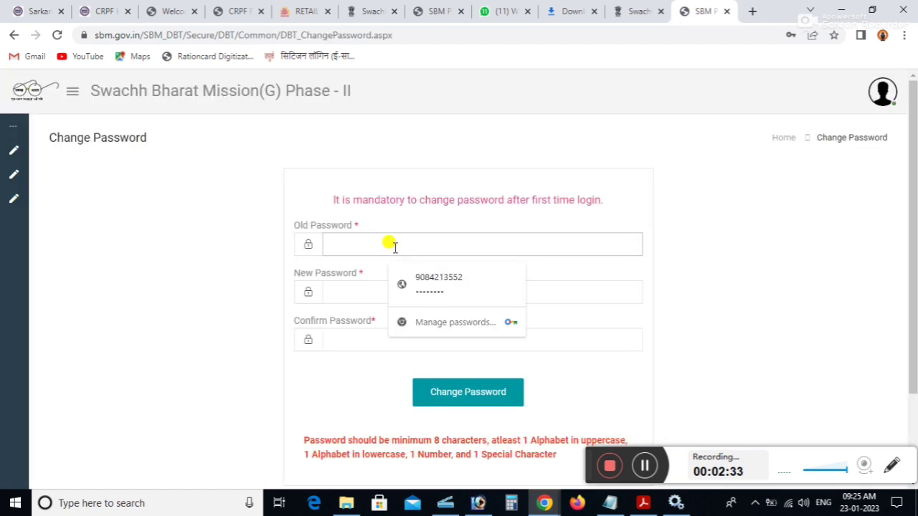
- Change the first-time password by entering the old password and a confirmed new password
{"action": "type", "text": "****"}
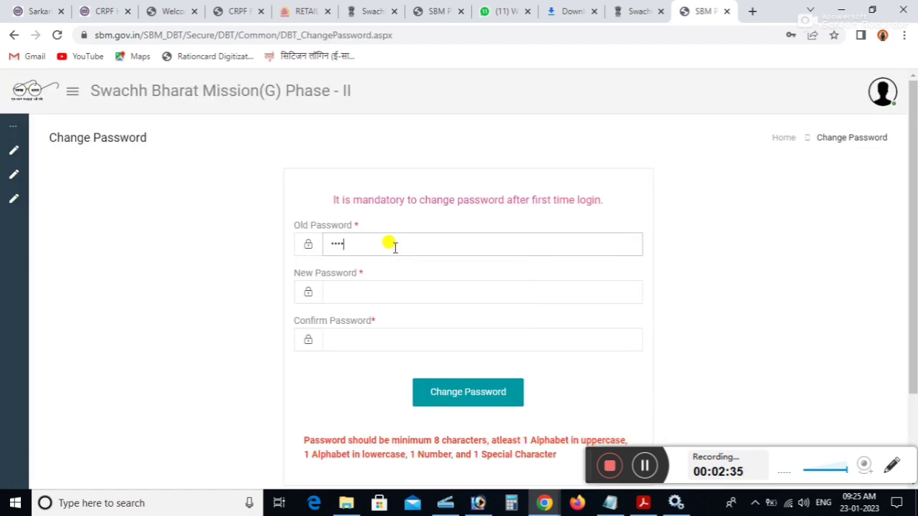
{"action": "left_click", "coordinate": [375, 284]}
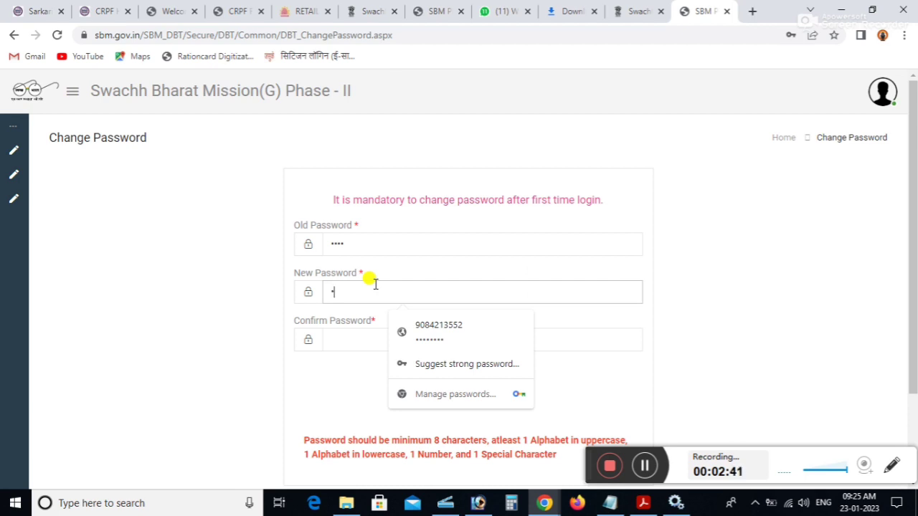
{"action": "type", "text": "•••••••"}
{"action": "left_click", "coordinate": [347, 332]}
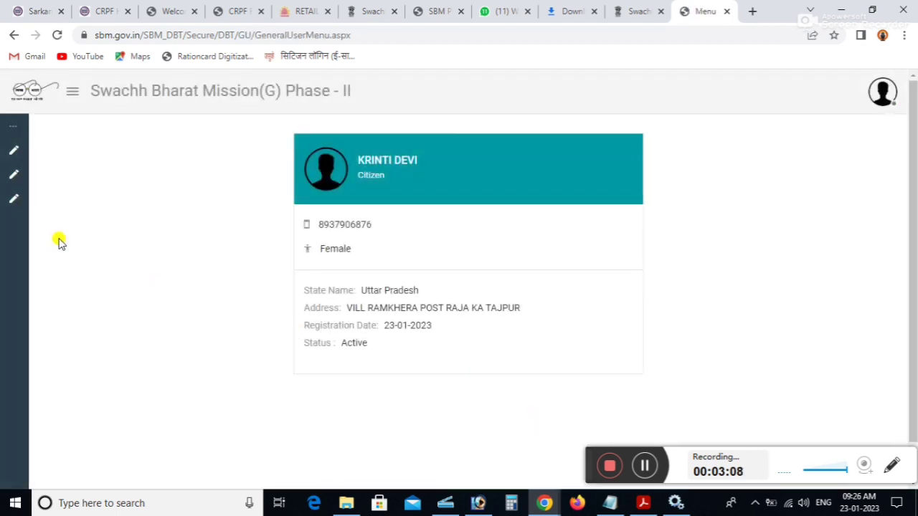
- Start a New Application, choose the district, and enter the applicant's Aadhaar card number
{"action": "mouse_move", "coordinate": [10, 161]}
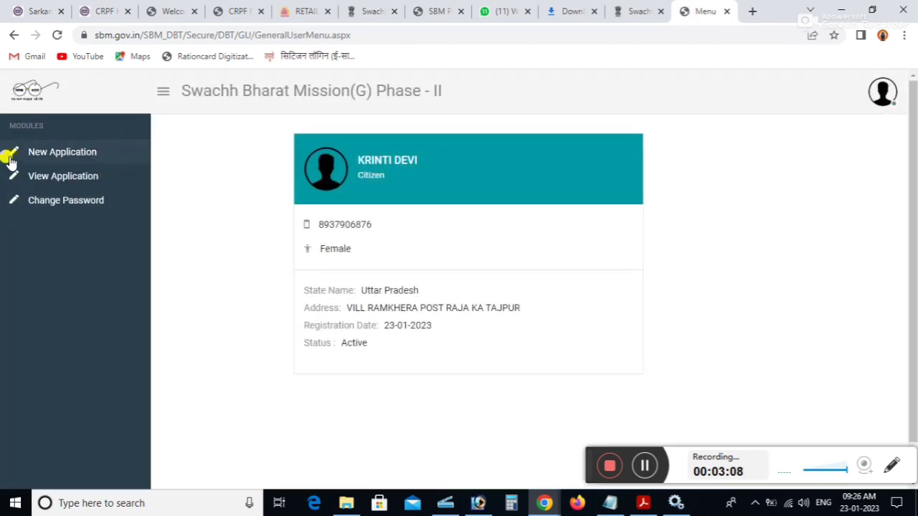
{"action": "left_click", "coordinate": [22, 208]}
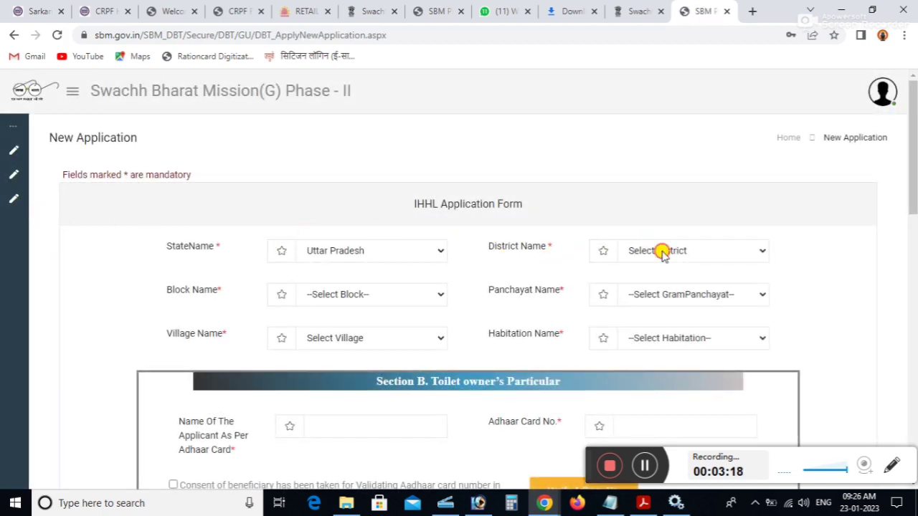
{"action": "left_click", "coordinate": [662, 250]}
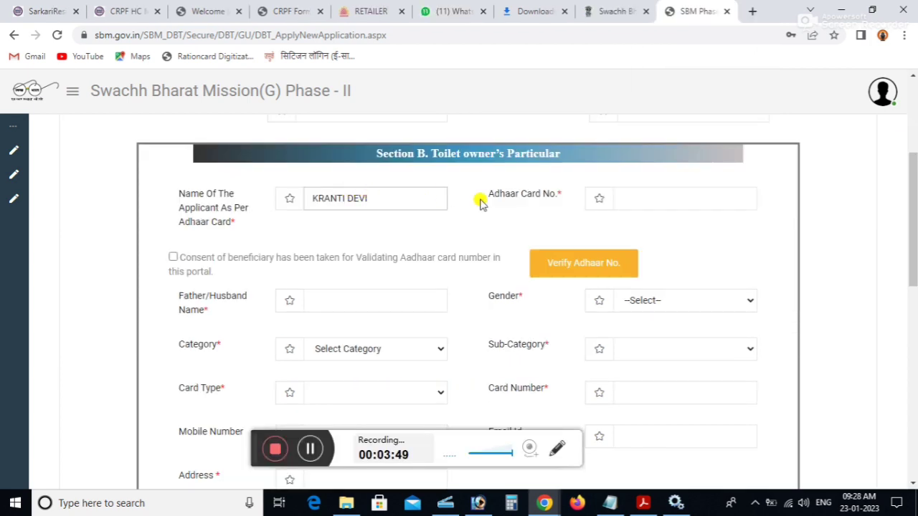
{"action": "left_click", "coordinate": [650, 195]}
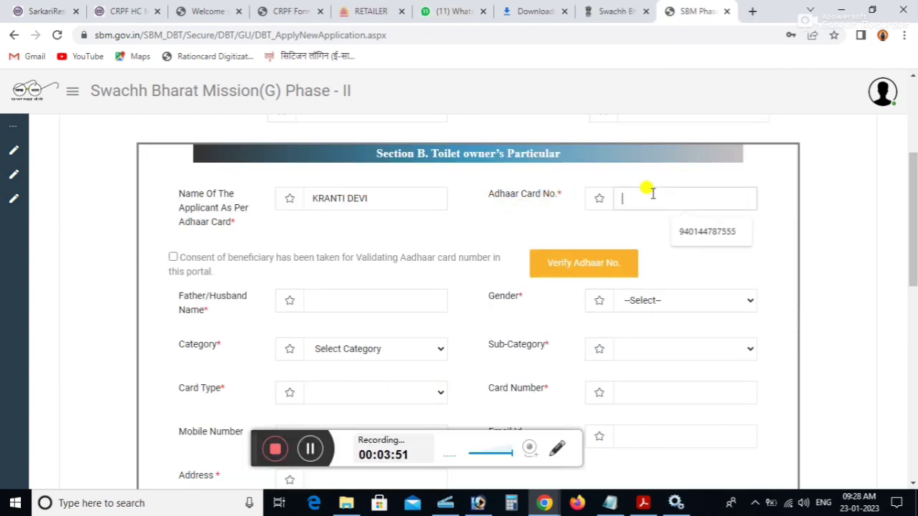
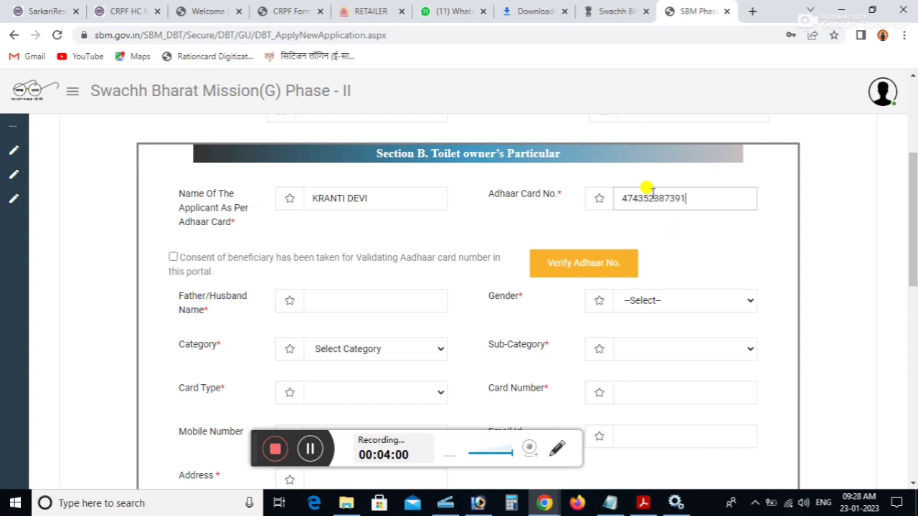
- Give beneficiary consent and verify the applicant's Aadhaar number
{"action": "left_click", "coordinate": [172, 257]}
{"action": "left_click", "coordinate": [583, 275]}
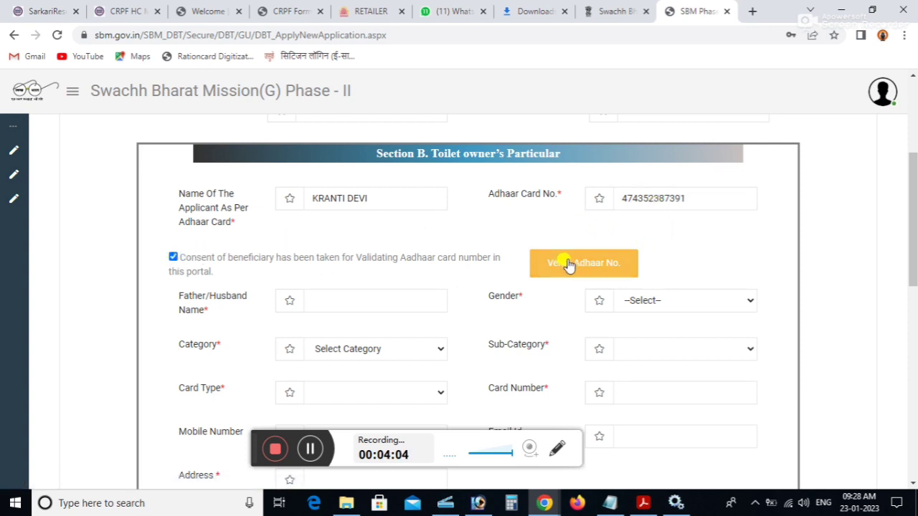
{"action": "left_click", "coordinate": [578, 265]}
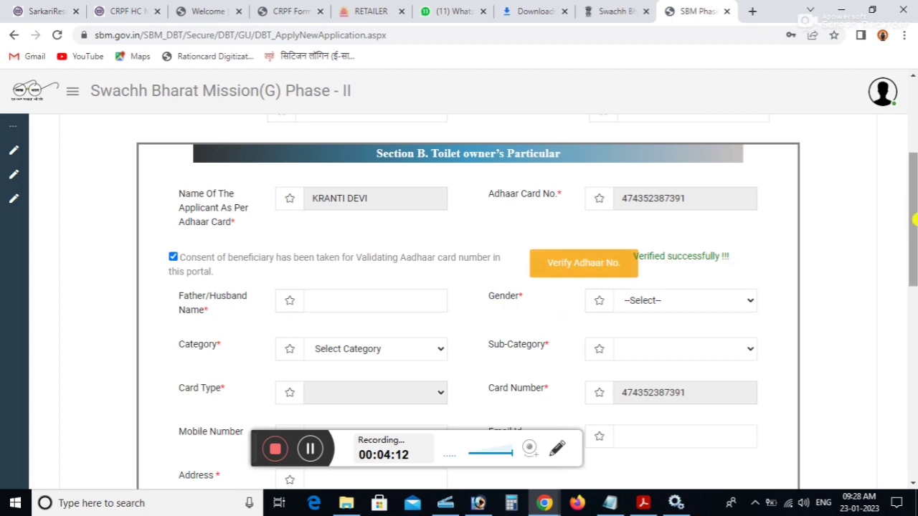
{"action": "left_click_drag", "start_coordinate": [915, 213], "coordinate": [914, 235]}
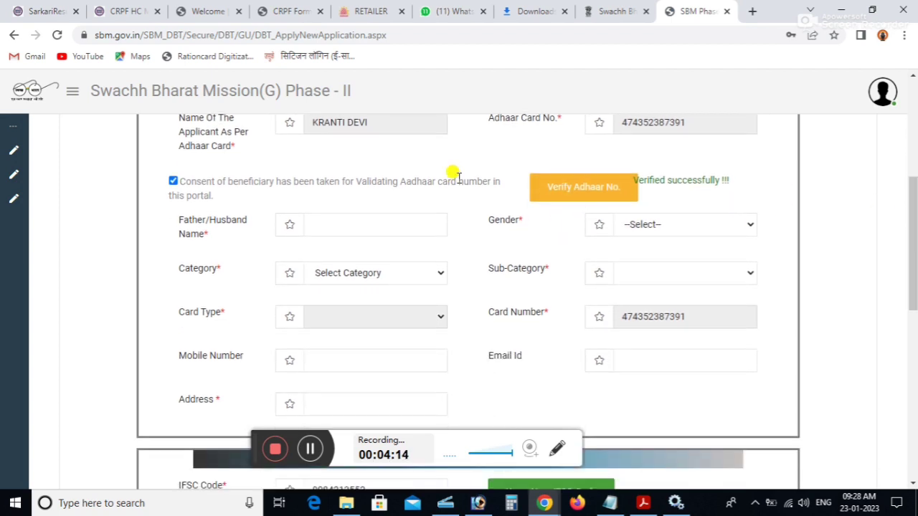
- Enter the father's/husband's name and set the applicant's gender to Female
{"action": "left_click", "coordinate": [343, 222]}
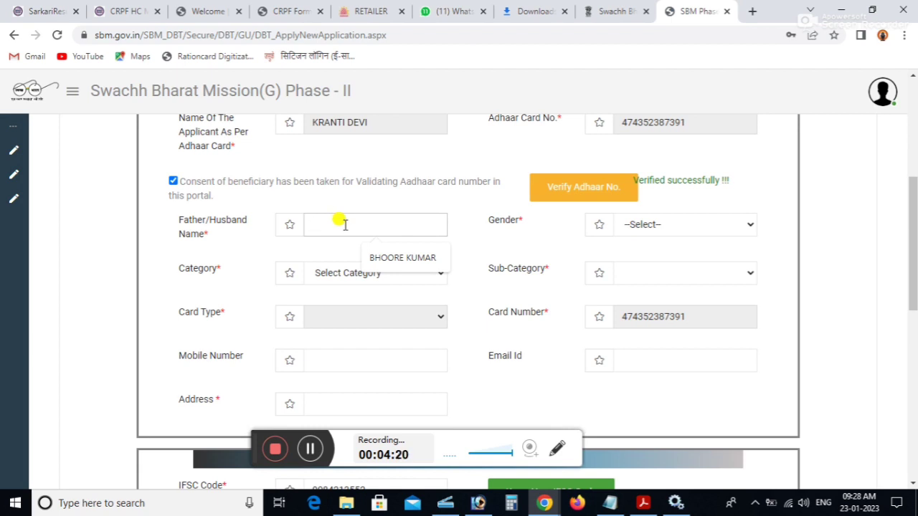
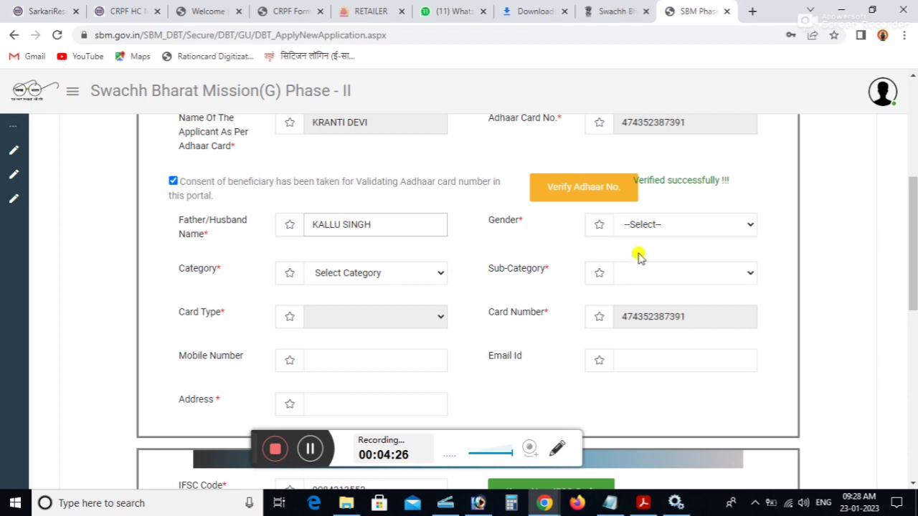
{"action": "left_click", "coordinate": [663, 225]}
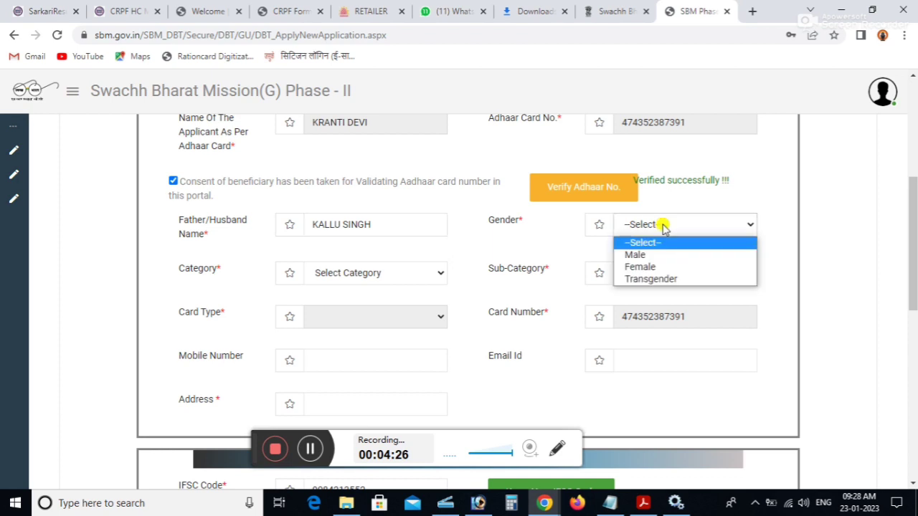
{"action": "left_click", "coordinate": [664, 266]}
- Choose category APL and sub-category Women Headed HH, and enter the applicant's mobile number
{"action": "left_click", "coordinate": [376, 280]}
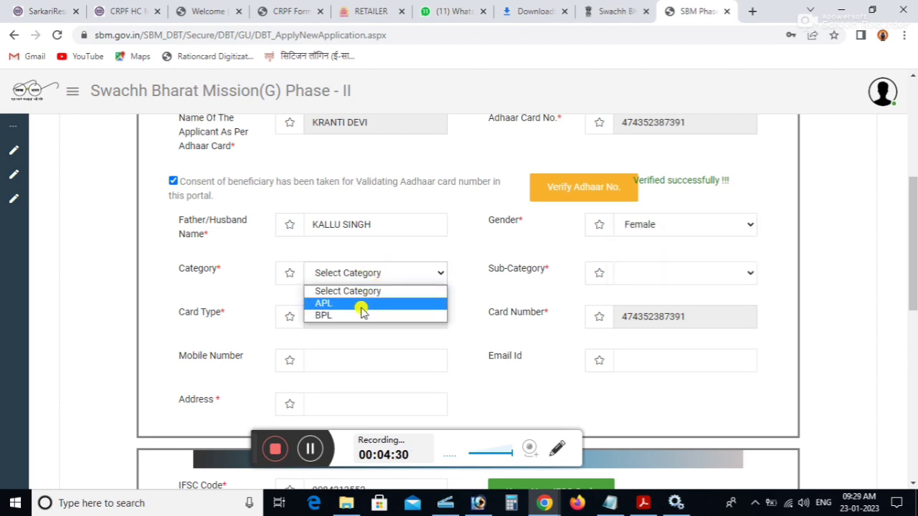
{"action": "left_click", "coordinate": [355, 304]}
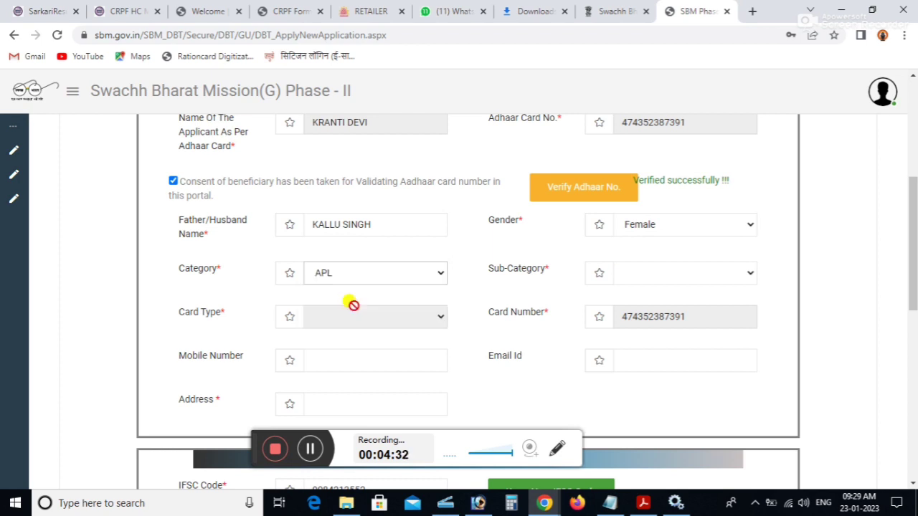
{"action": "left_click", "coordinate": [666, 273]}
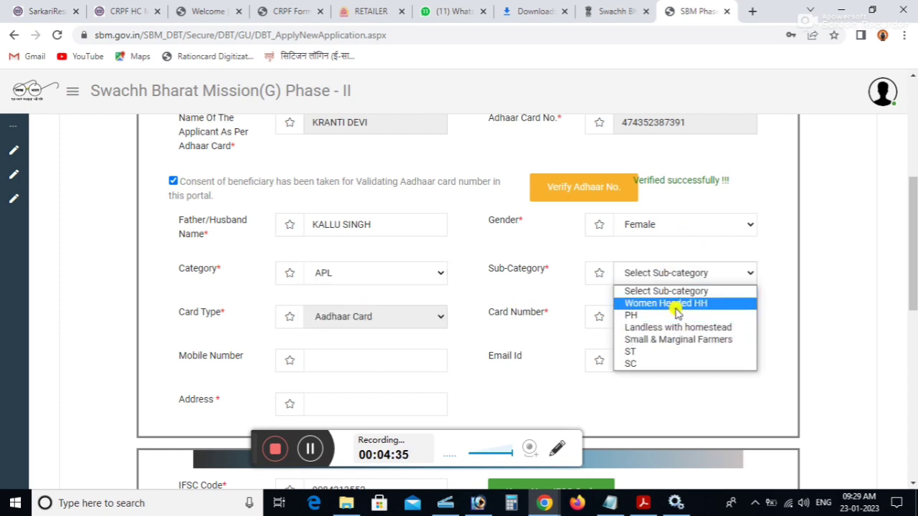
{"action": "left_click", "coordinate": [674, 304]}
{"action": "left_click", "coordinate": [350, 336]}
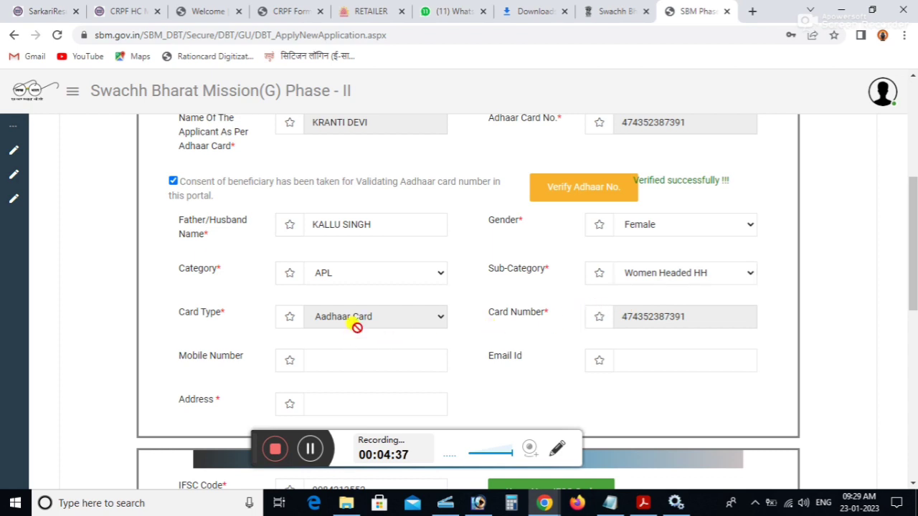
{"action": "left_click", "coordinate": [382, 359]}
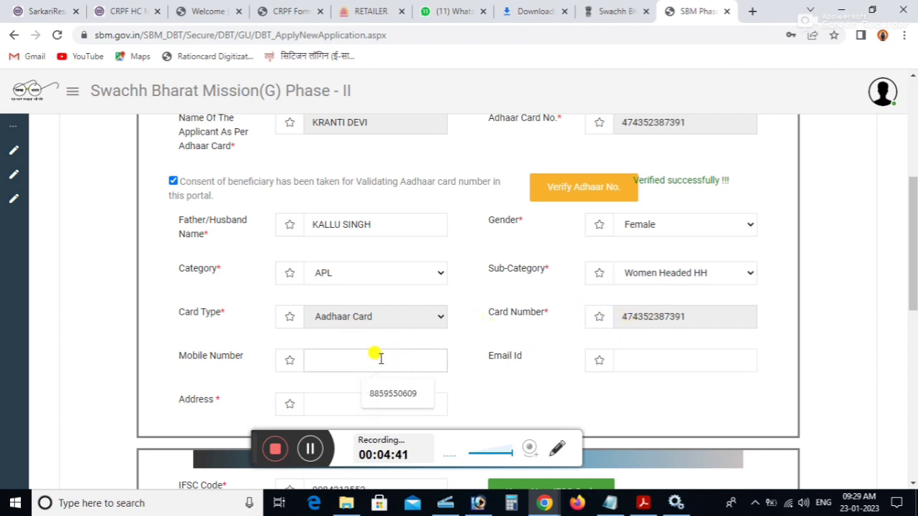
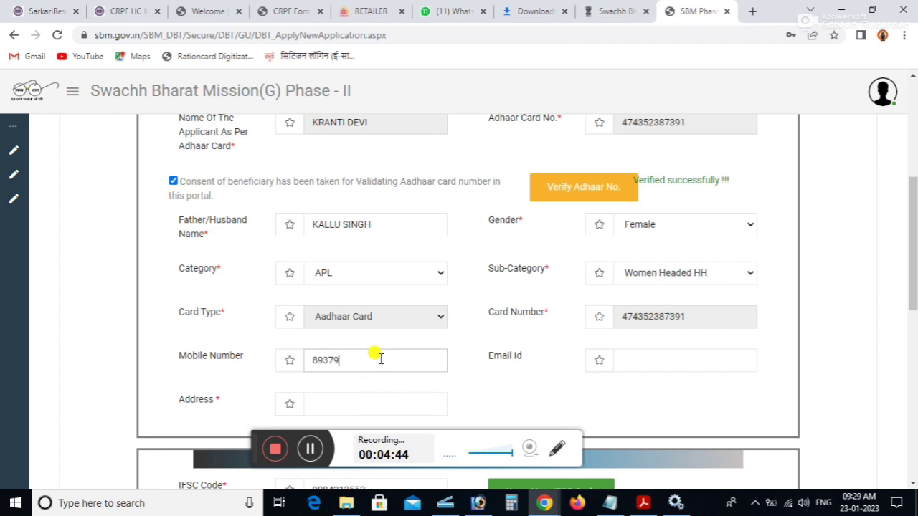
{"action": "left_click", "coordinate": [335, 402]}
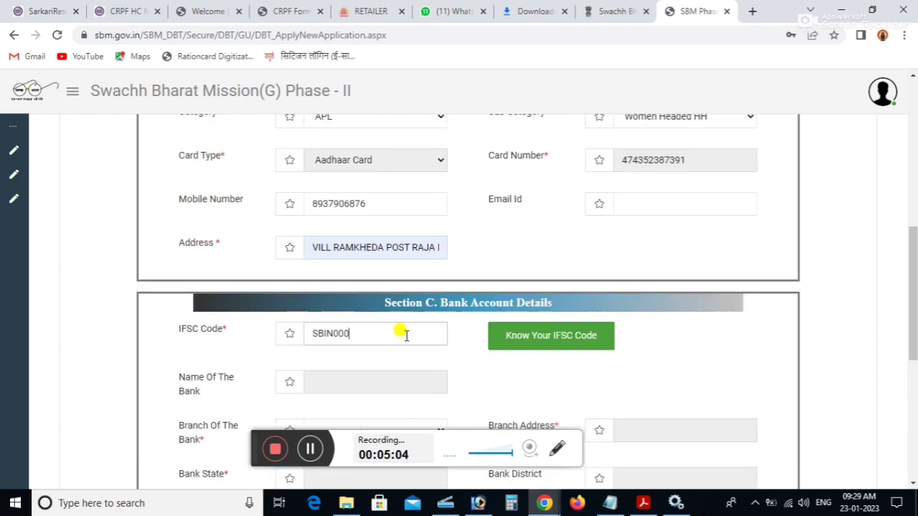
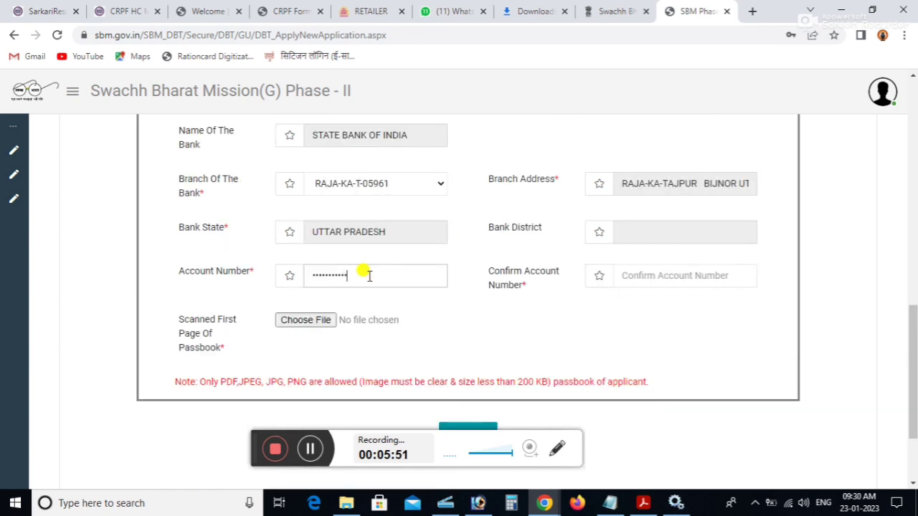
- Fill in the address and bank details, re-entering the account number to confirm it
{"action": "left_click", "coordinate": [685, 279]}
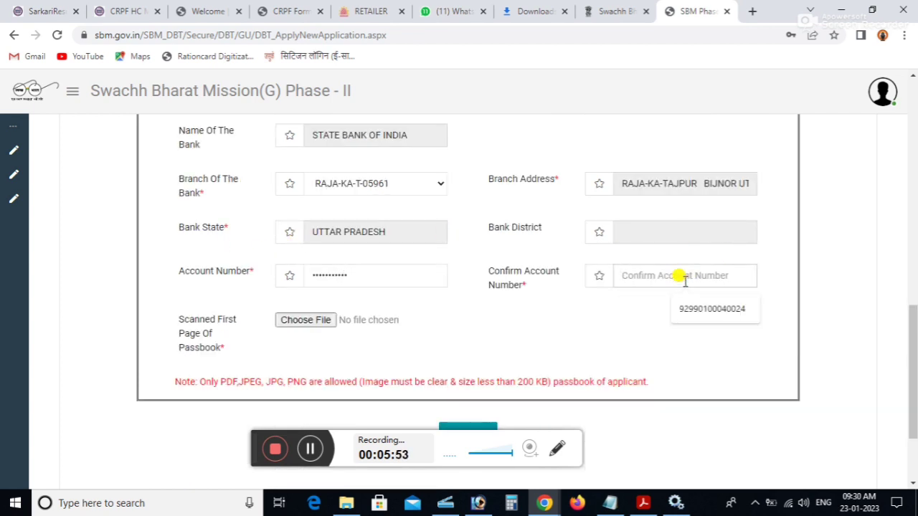
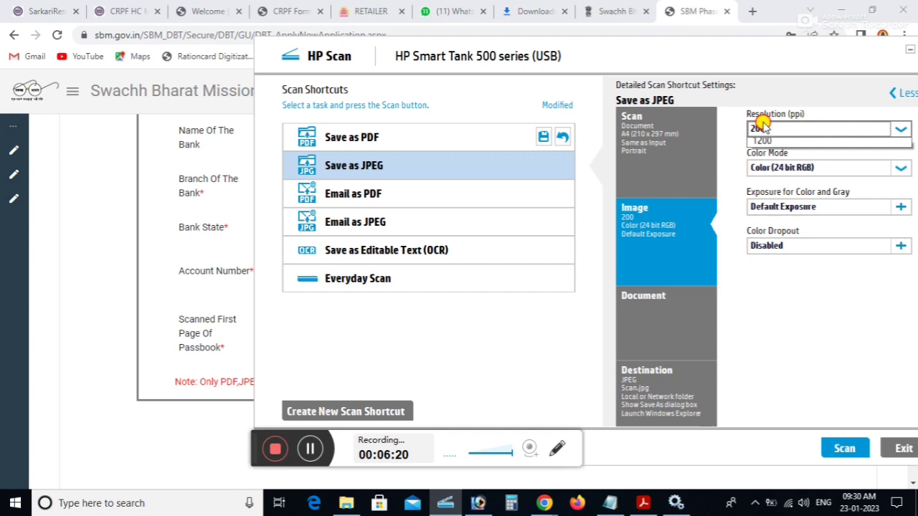
- Scan the passbook page in HP Scan with the resolution changed and output saved as PDF
{"action": "left_click", "coordinate": [761, 127]}
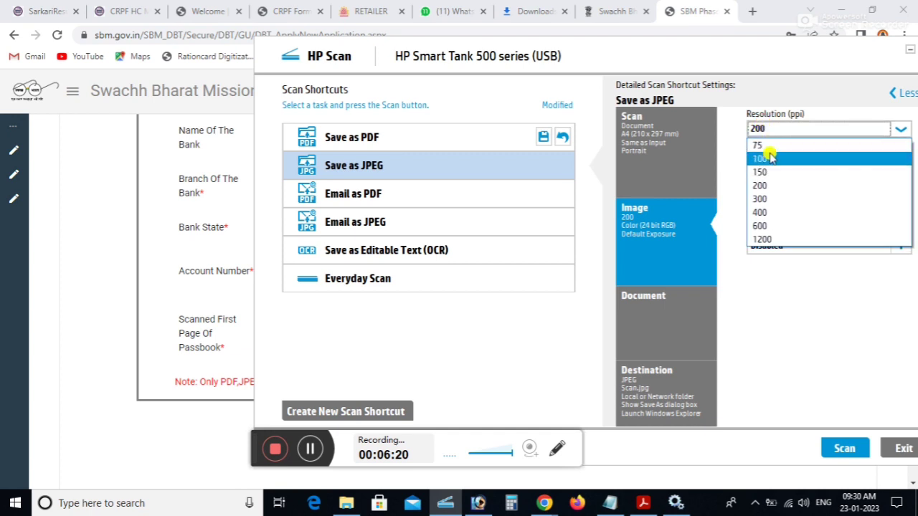
{"action": "left_click", "coordinate": [773, 159]}
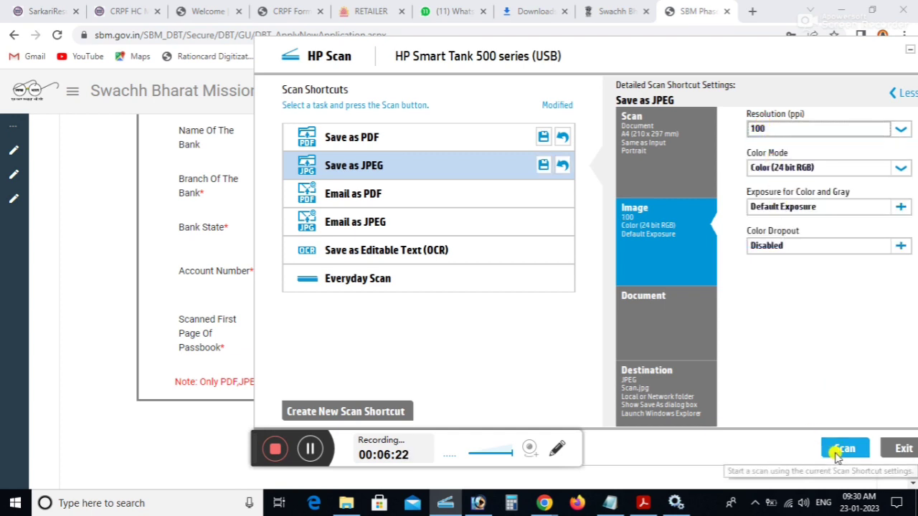
{"action": "left_click", "coordinate": [400, 137]}
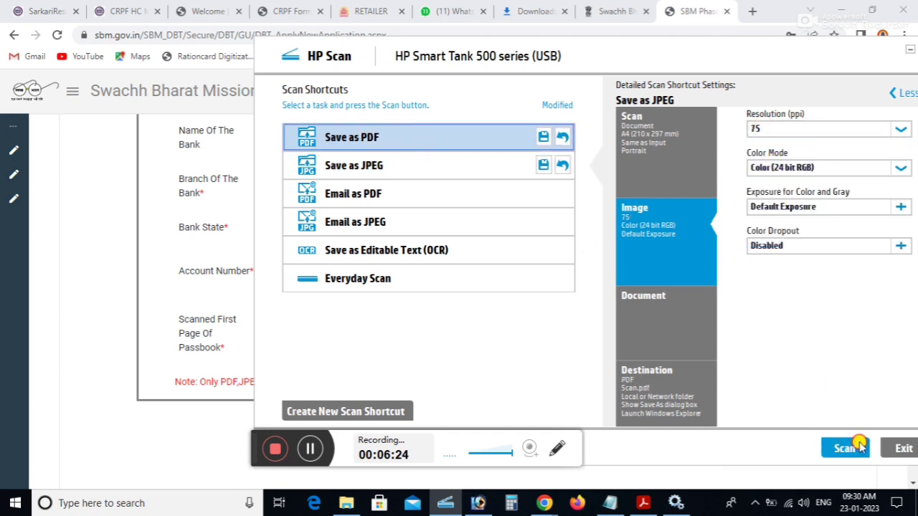
{"action": "left_click", "coordinate": [846, 448]}
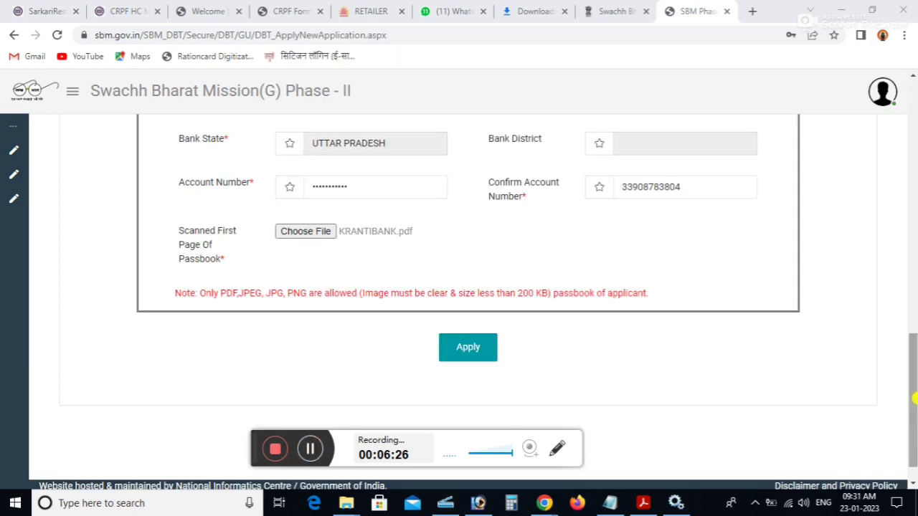
- Review the completed form and submit it with Apply
{"action": "left_click_drag", "start_coordinate": [913, 408], "coordinate": [913, 241]}
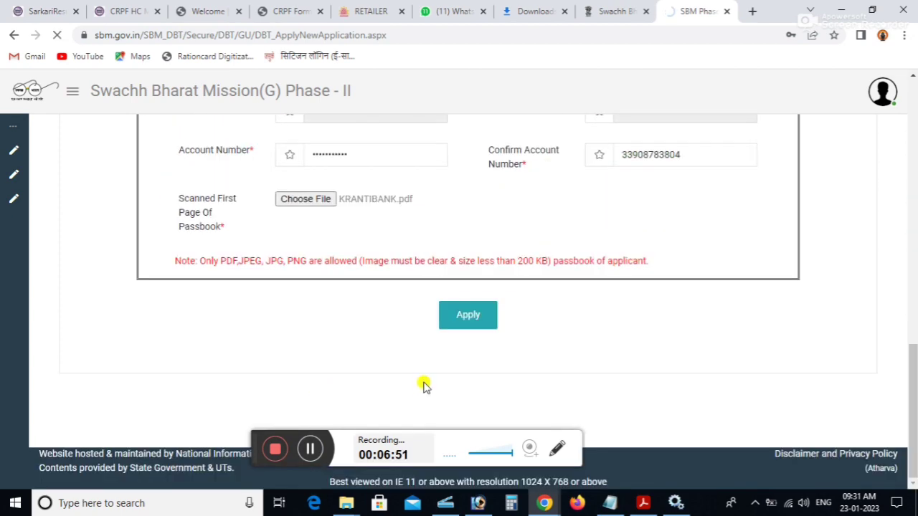
{"action": "left_click", "coordinate": [467, 315]}
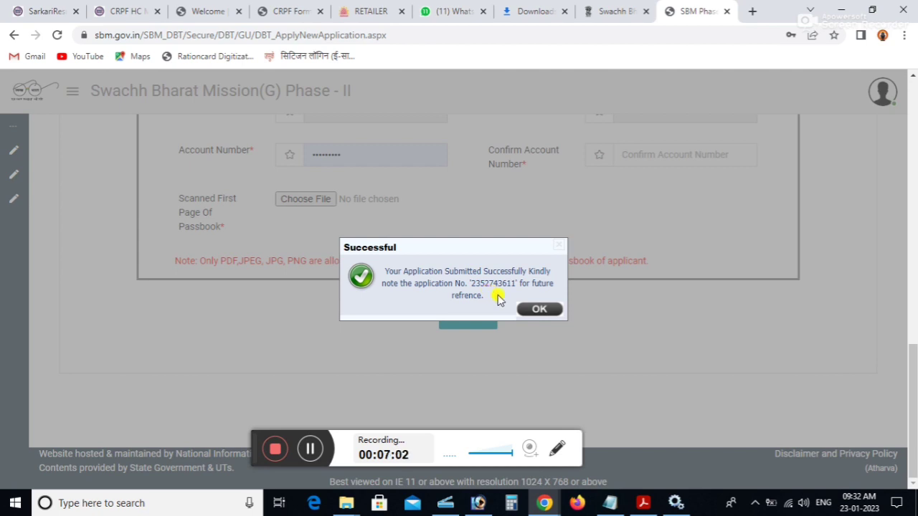
- Close the Successful dialog and open View Application to list the new application's status
{"action": "left_click", "coordinate": [527, 308]}
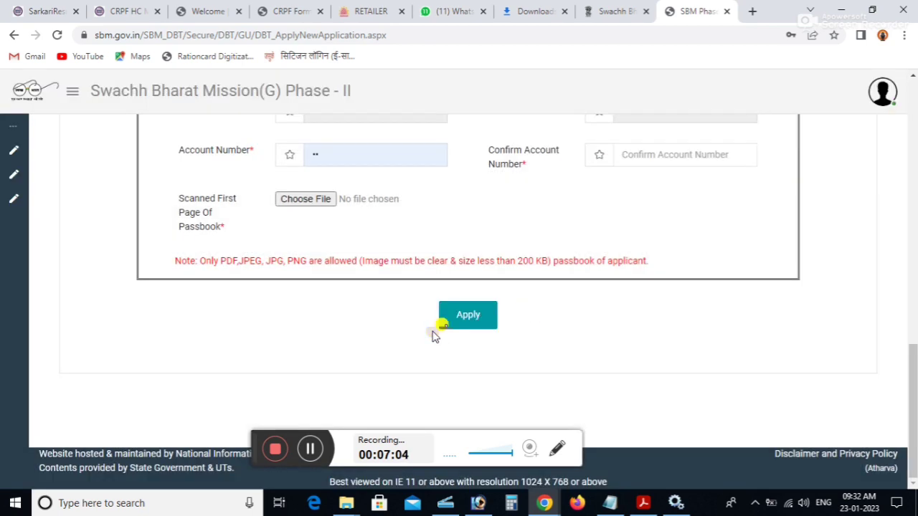
{"action": "mouse_move", "coordinate": [86, 254]}
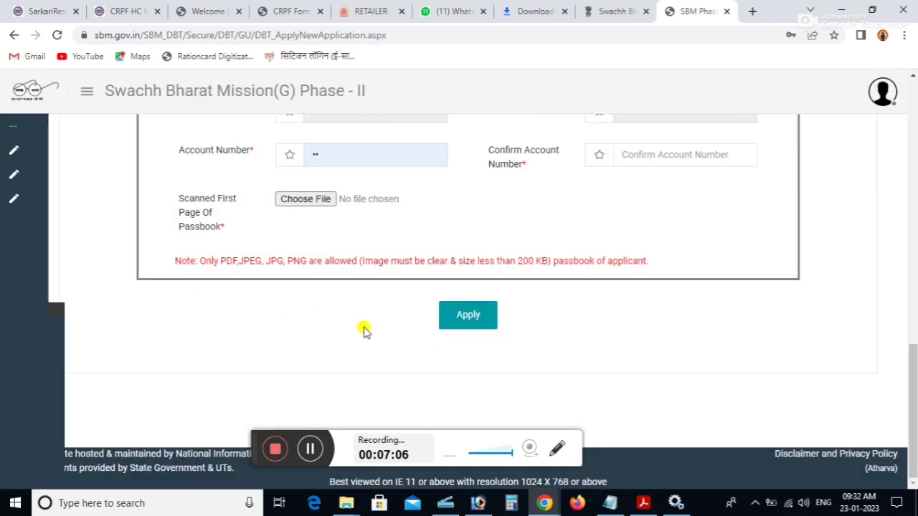
{"action": "left_click_drag", "start_coordinate": [913, 356], "coordinate": [914, 237]}
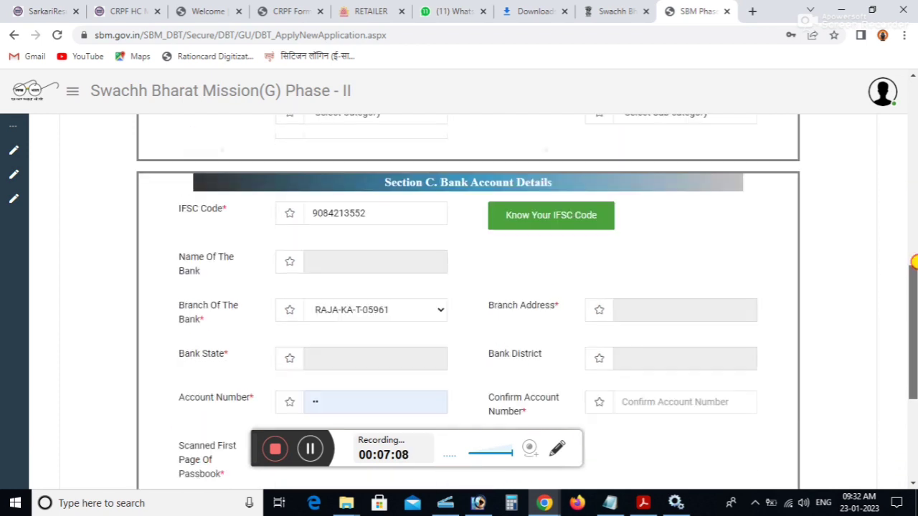
{"action": "scroll", "coordinate": [160, 199], "scroll_direction": "up", "scroll_amount": 5}
{"action": "mouse_move", "coordinate": [10, 139]}
{"action": "left_click", "coordinate": [43, 180]}
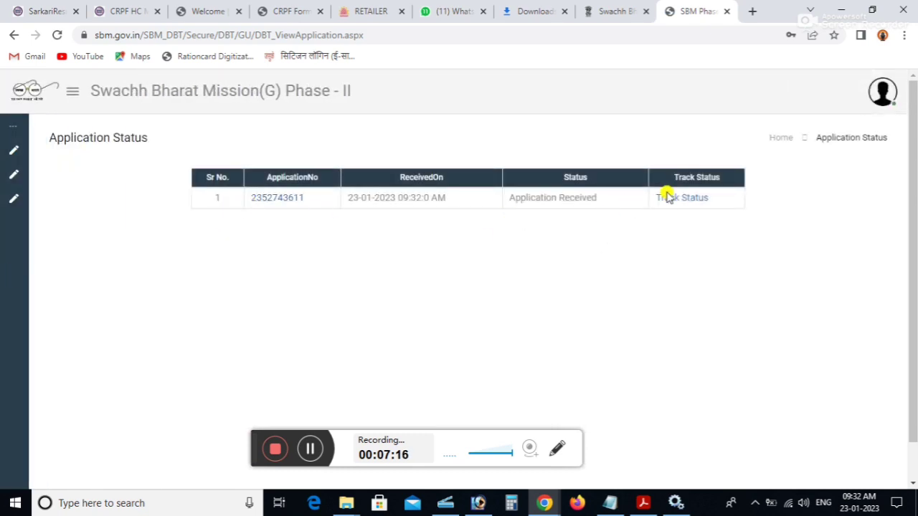
- Check Track Status, then open the application number's Applicant Details and scroll through them
{"action": "left_click", "coordinate": [689, 200]}
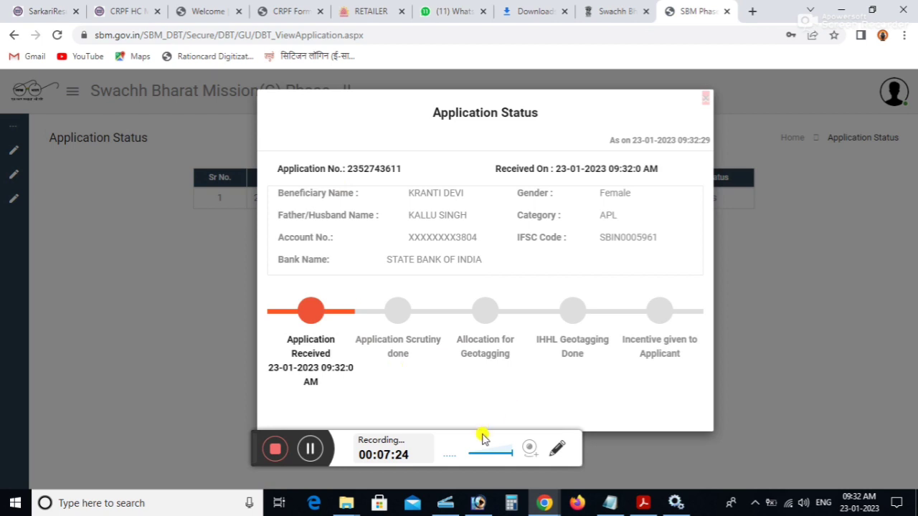
{"action": "left_click", "coordinate": [704, 98]}
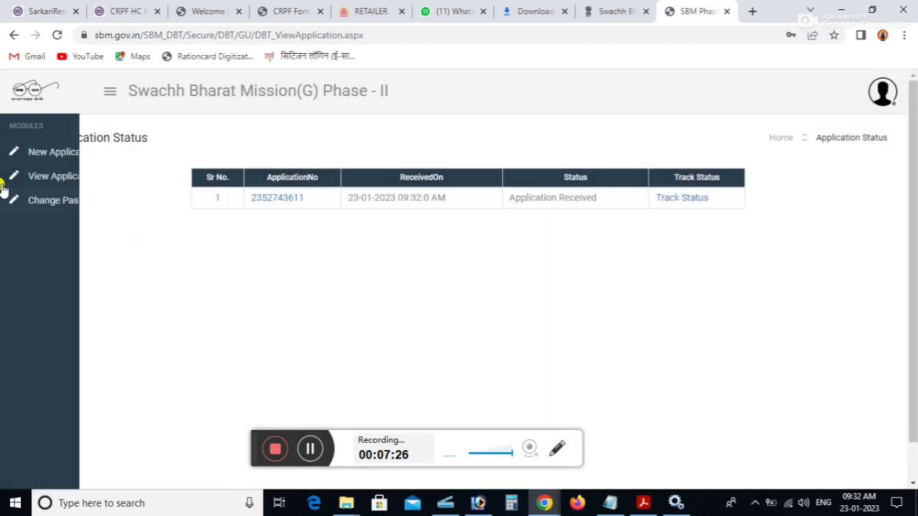
{"action": "left_click", "coordinate": [292, 199]}
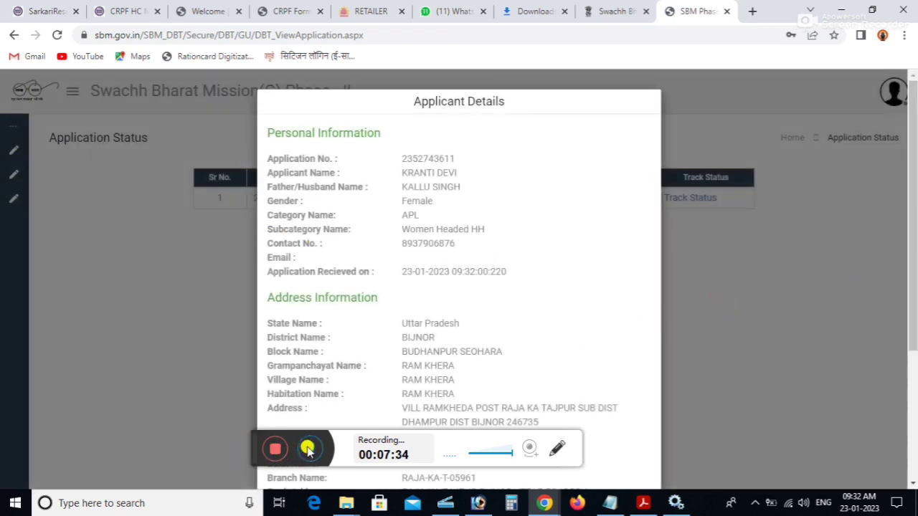
{"action": "left_click_drag", "start_coordinate": [913, 287], "coordinate": [914, 455]}
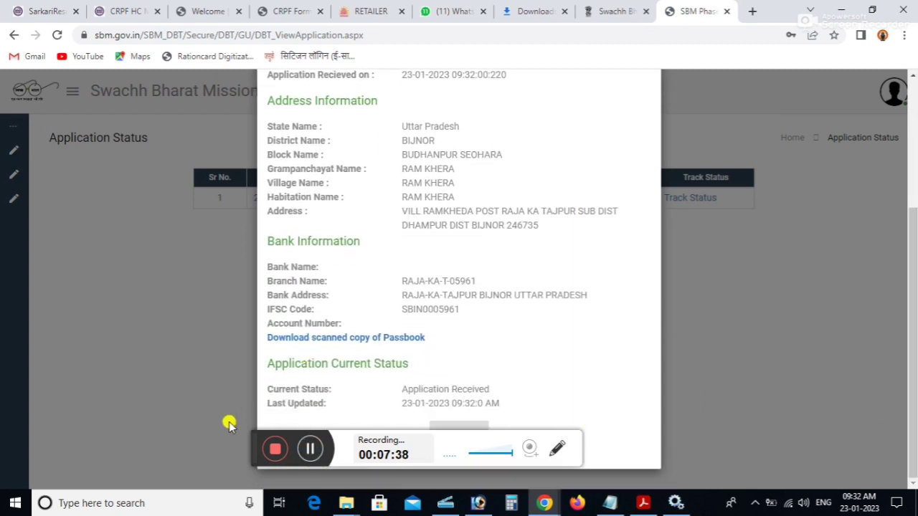
{"action": "left_click_drag", "start_coordinate": [249, 435], "coordinate": [562, 444]}
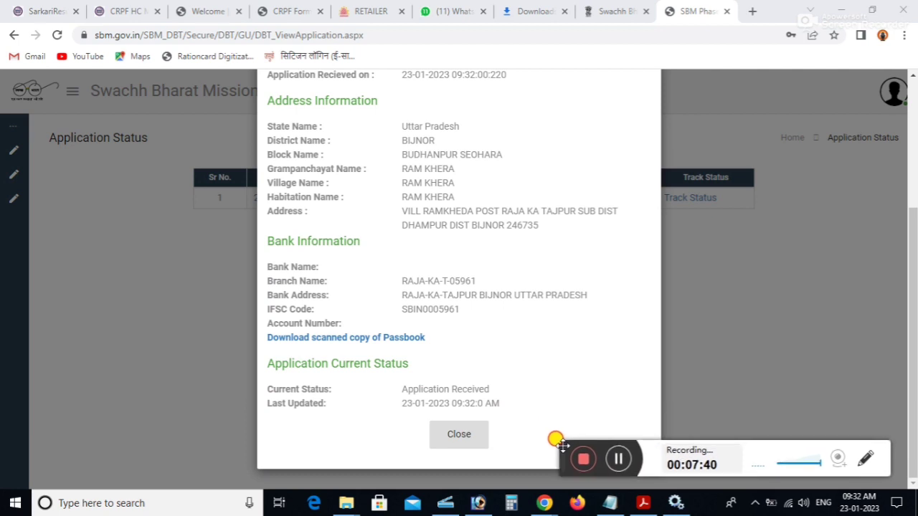
{"action": "left_click_drag", "start_coordinate": [914, 382], "coordinate": [914, 418]}
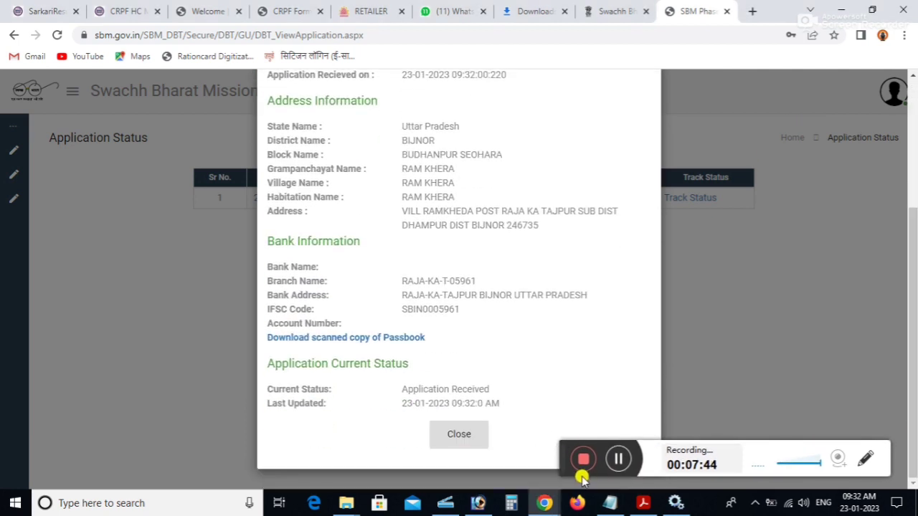